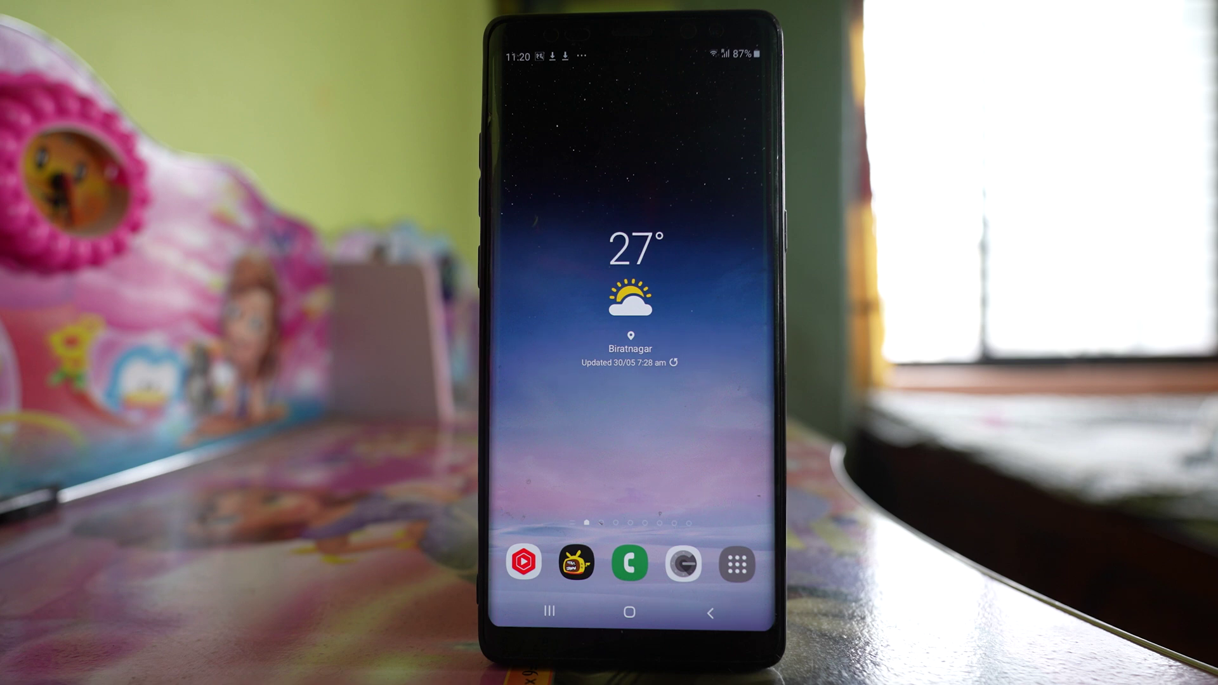
Launch GBWhatsApp from the app drawer and go to Settings > Account
{"action": "left_click_drag", "start_coordinate": [724, 533], "coordinate": [710, 400]}
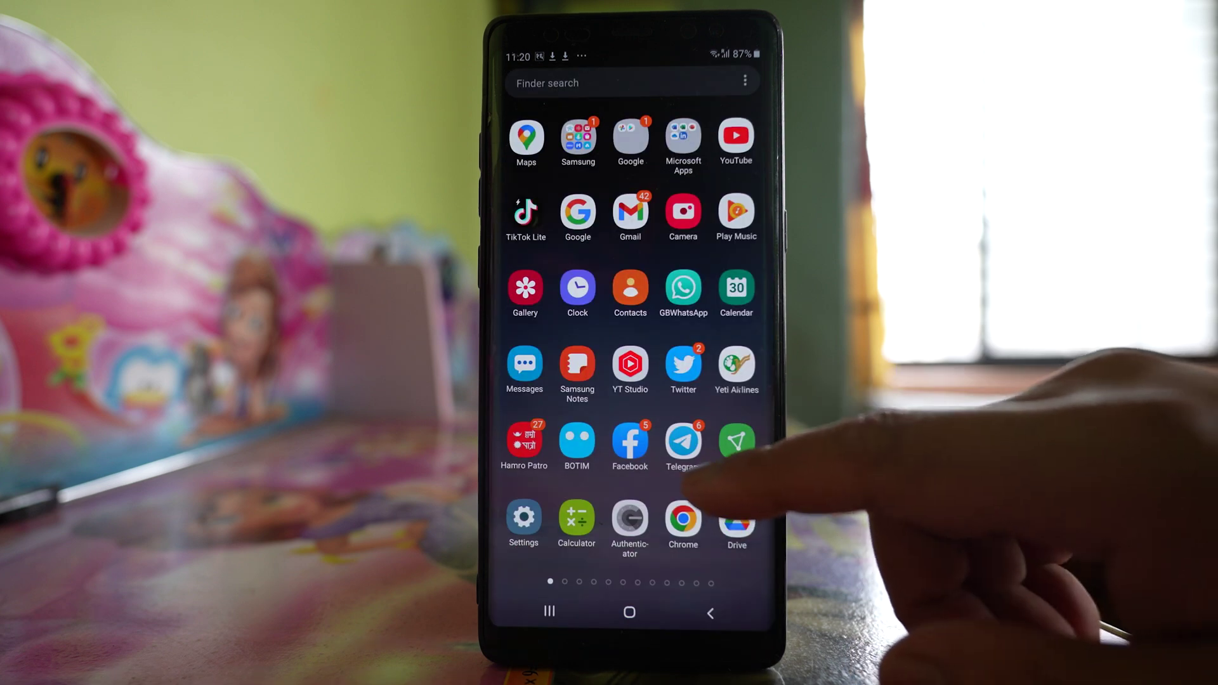
{"action": "left_click", "coordinate": [684, 288]}
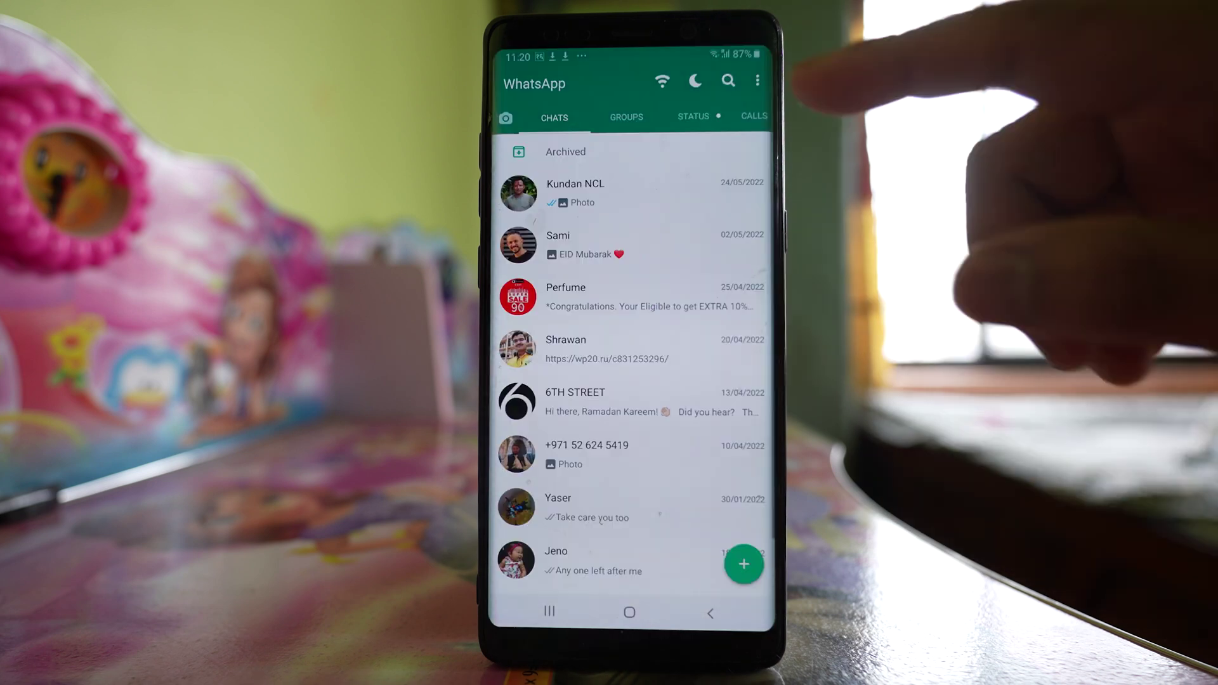
{"action": "left_click", "coordinate": [759, 82]}
{"action": "left_click", "coordinate": [700, 409]}
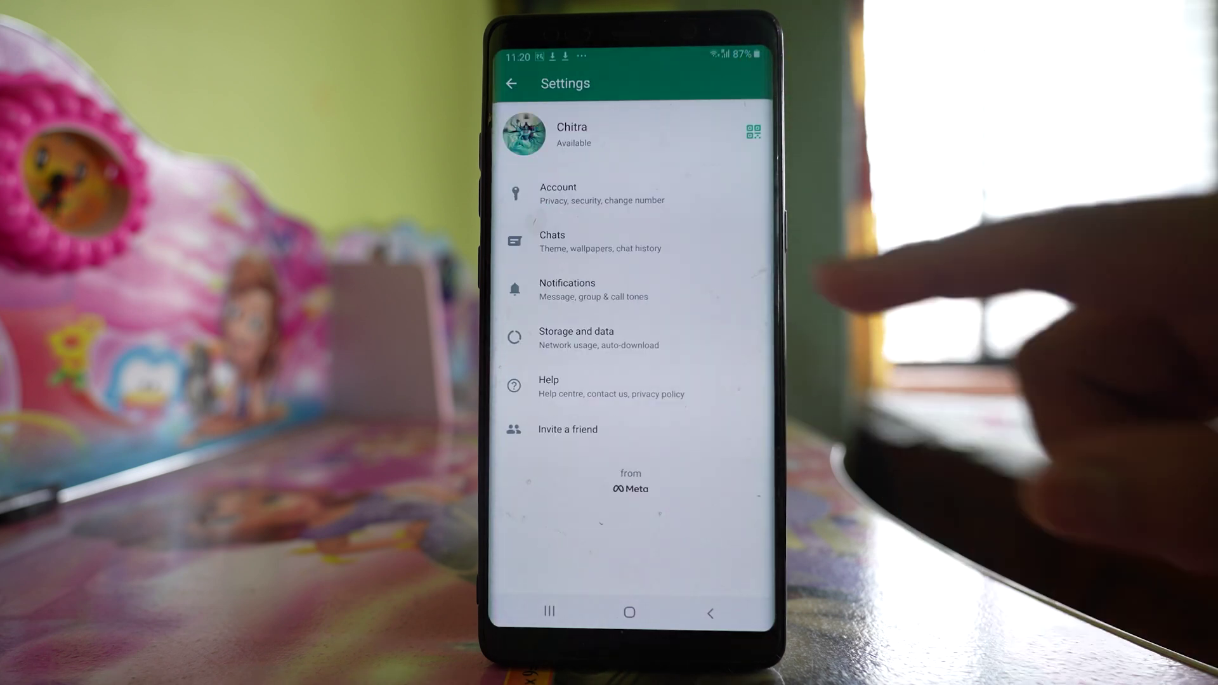
{"action": "left_click", "coordinate": [590, 194]}
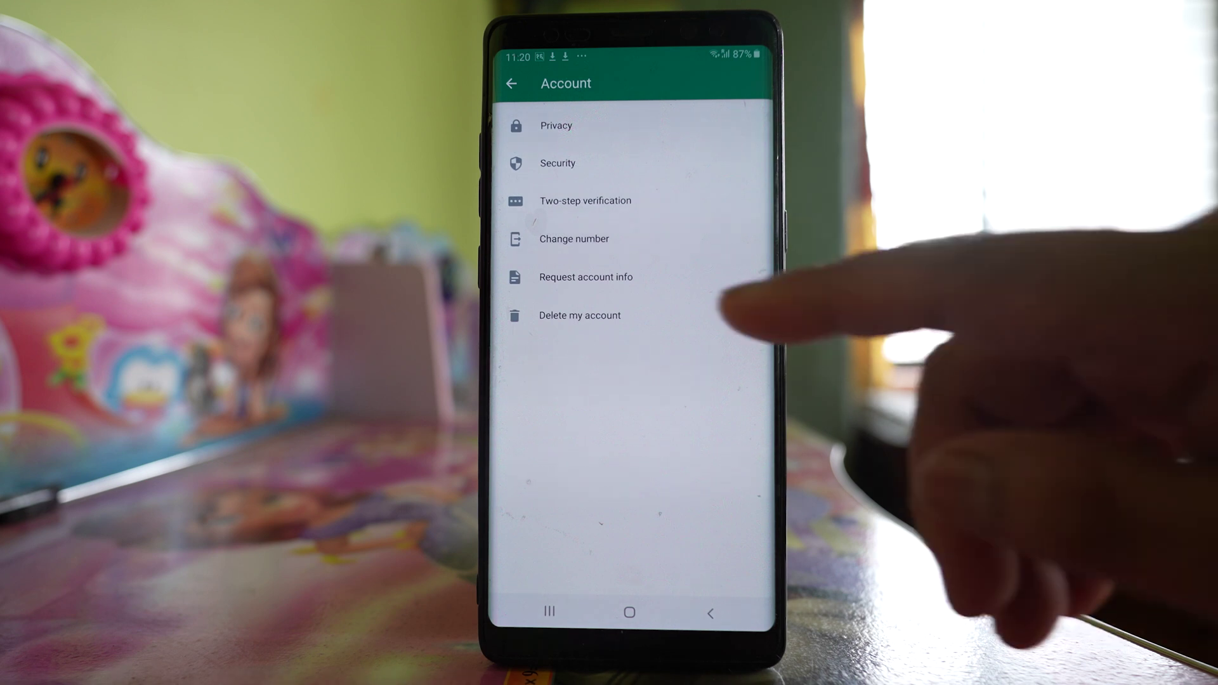
Confirm the account's phone number on the Delete my account form and submit deletion
{"action": "left_click", "coordinate": [591, 315]}
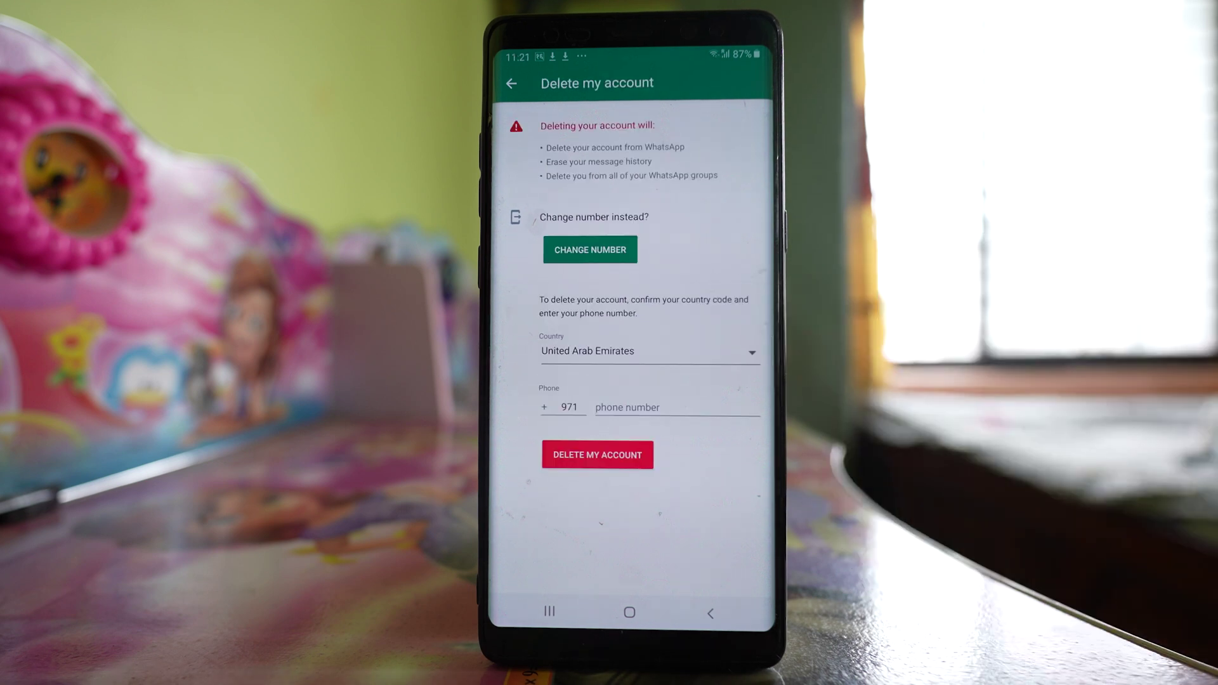
{"action": "left_click", "coordinate": [676, 408]}
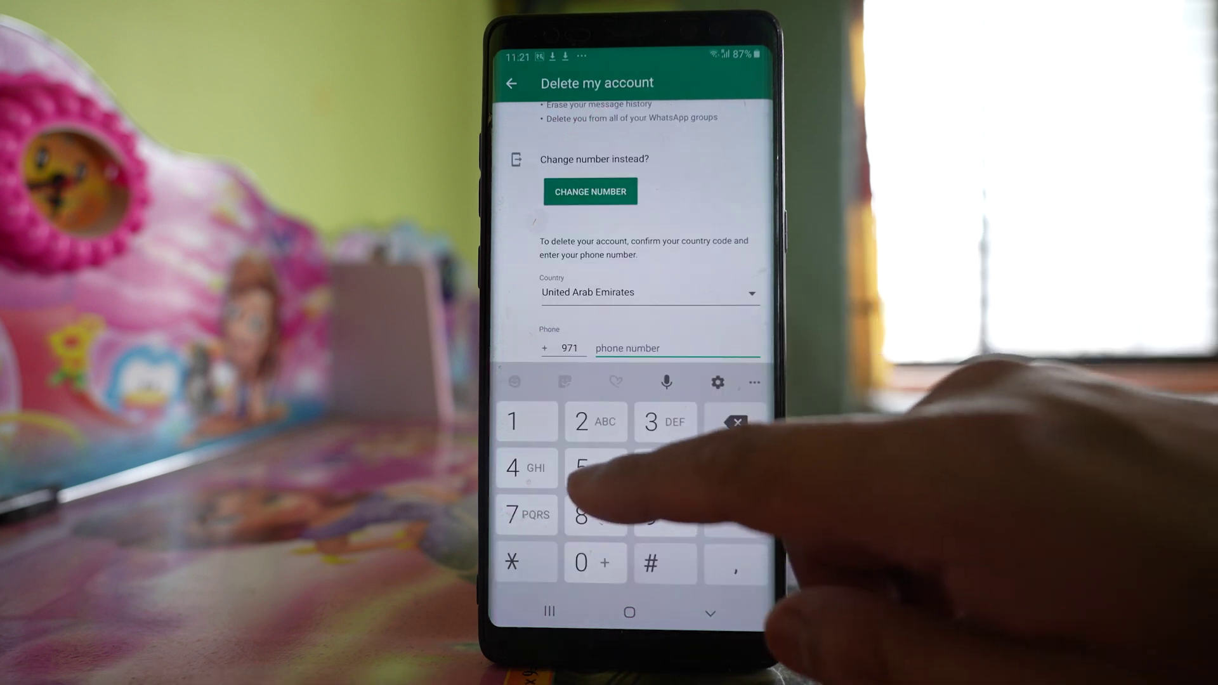
{"action": "type", "text": "50"}
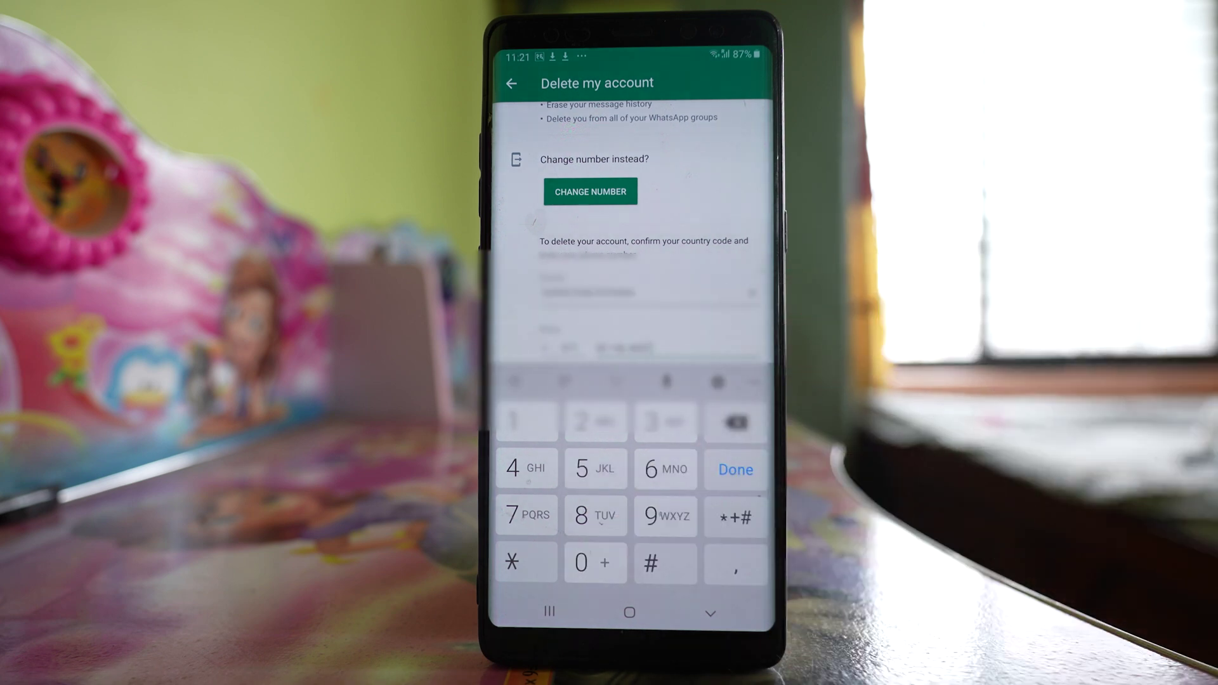
{"action": "left_click", "coordinate": [737, 470]}
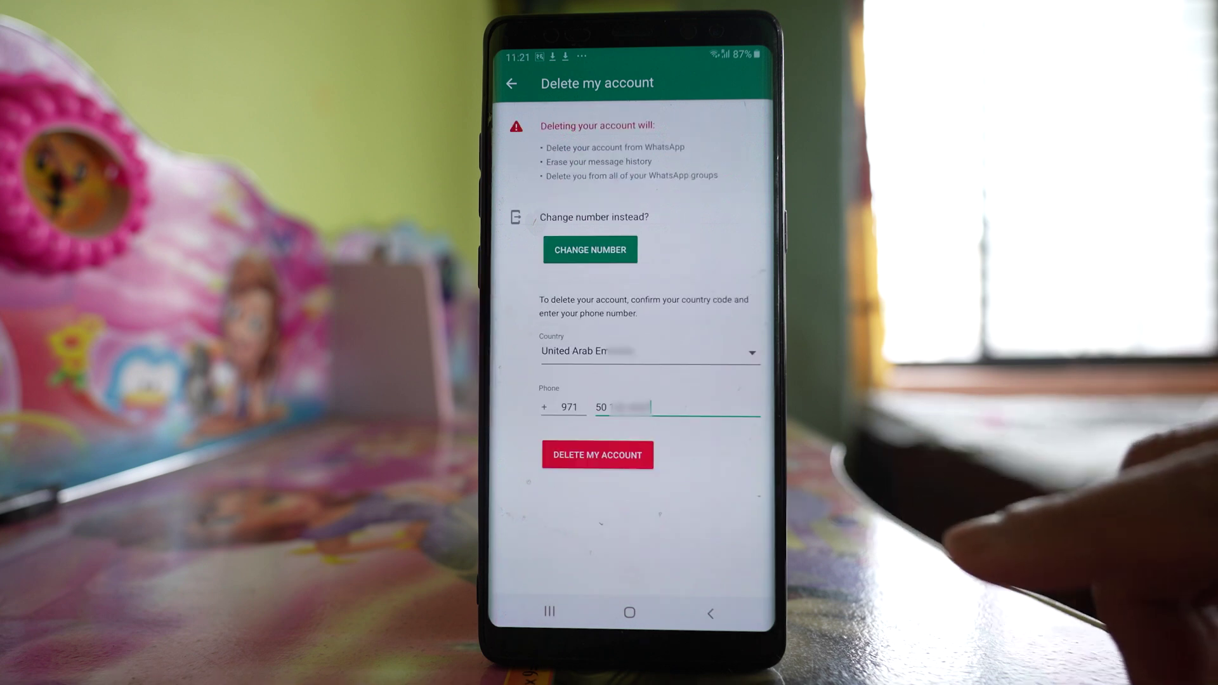
{"action": "left_click", "coordinate": [597, 455]}
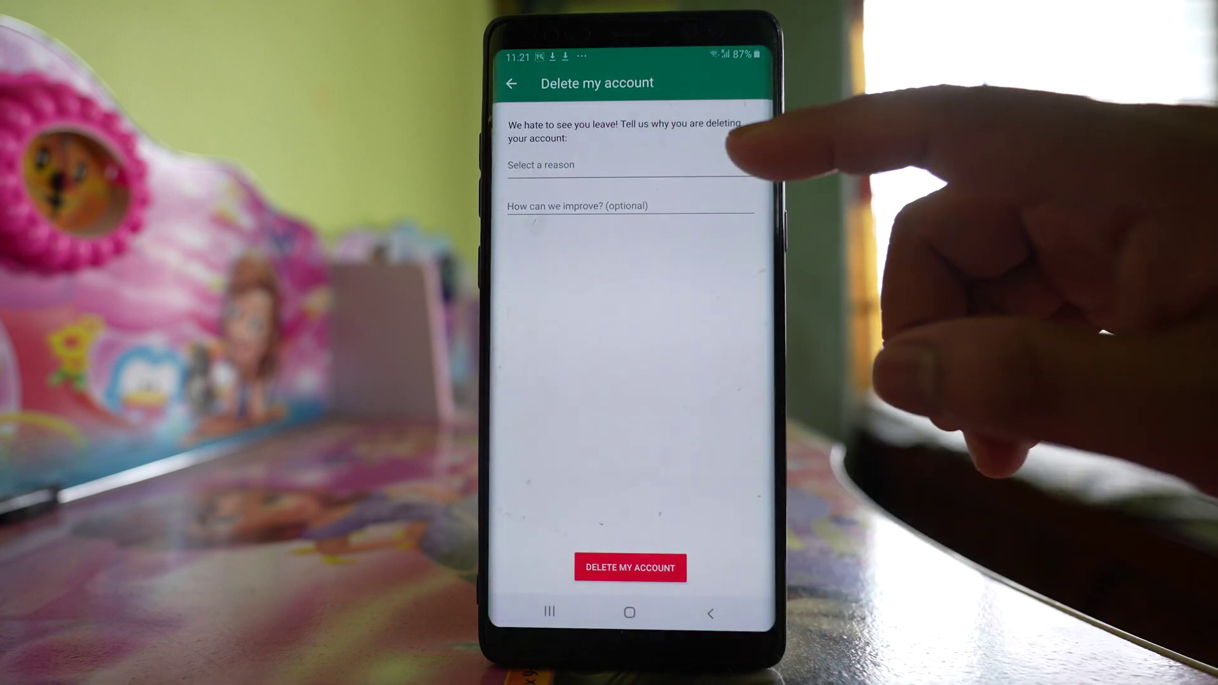
Select 'I am changing my device' as the reason for deleting the account
{"action": "left_click", "coordinate": [733, 164]}
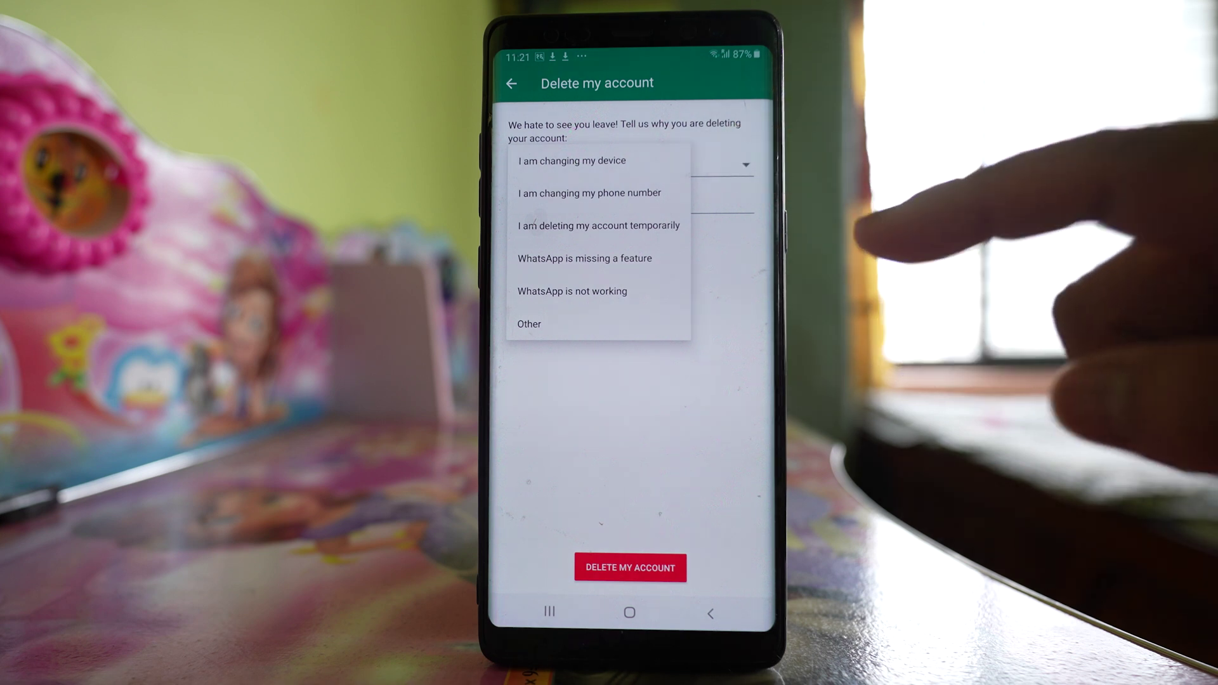
{"action": "left_click", "coordinate": [610, 160]}
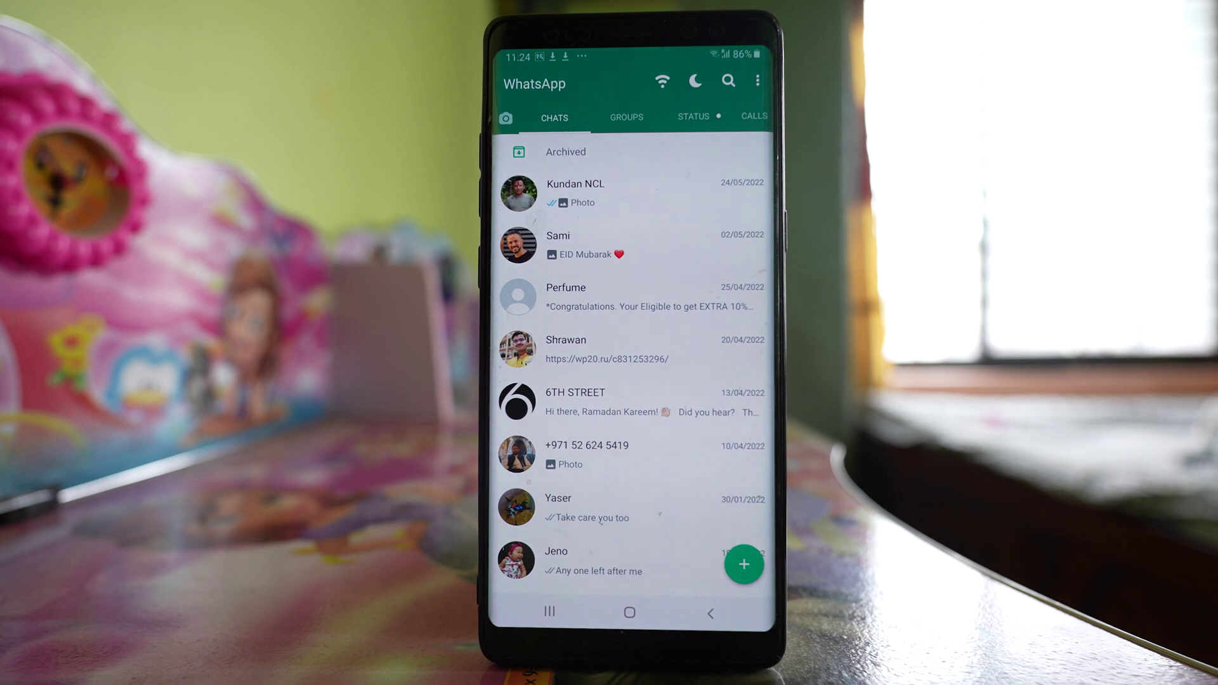
{"action": "left_click", "coordinate": [662, 303]}
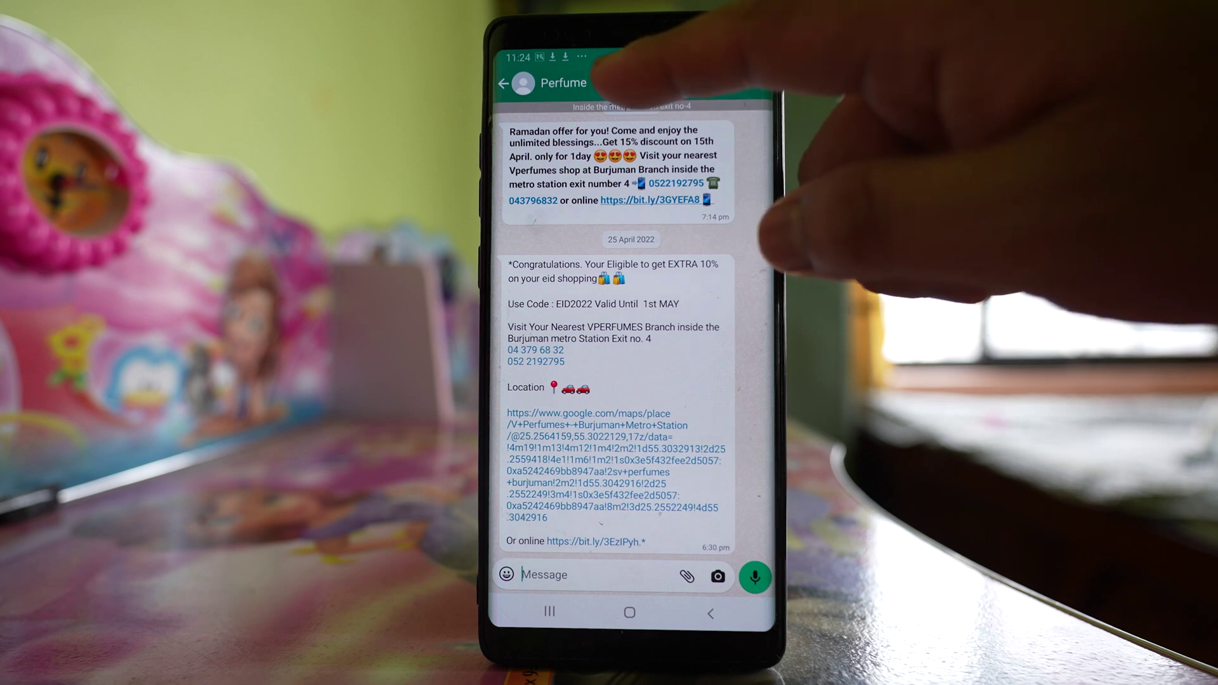
{"action": "left_click", "coordinate": [590, 83]}
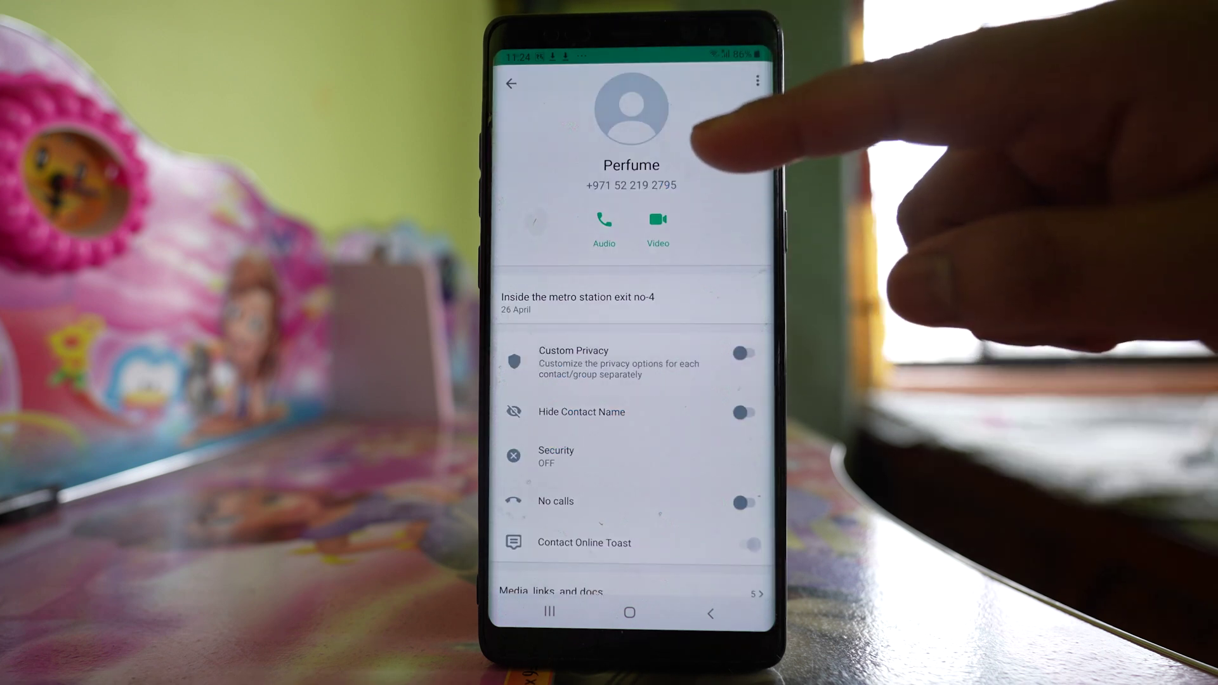
{"action": "mouse_move", "coordinate": [708, 394]}
{"action": "left_mouse_down"}
{"action": "mouse_move", "coordinate": [720, 286]}
{"action": "mouse_move", "coordinate": [719, 318]}
{"action": "left_mouse_up"}
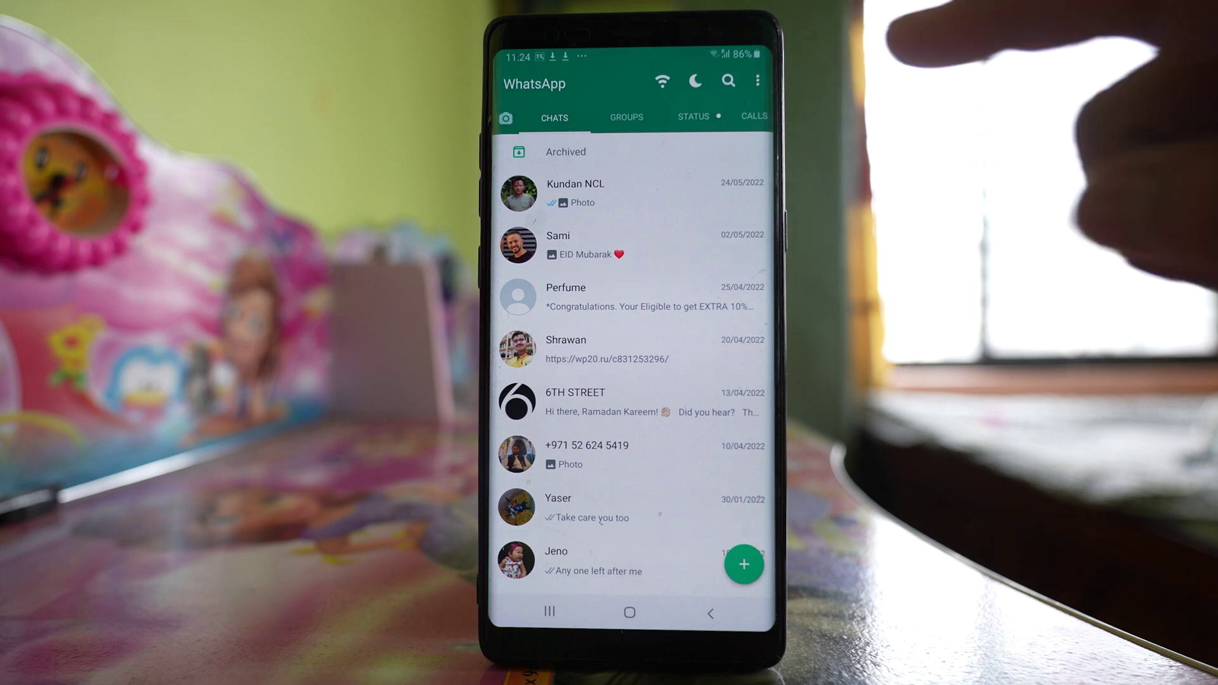
Search chats and contacts for 'deo' from the chats screen
{"action": "left_click", "coordinate": [728, 81]}
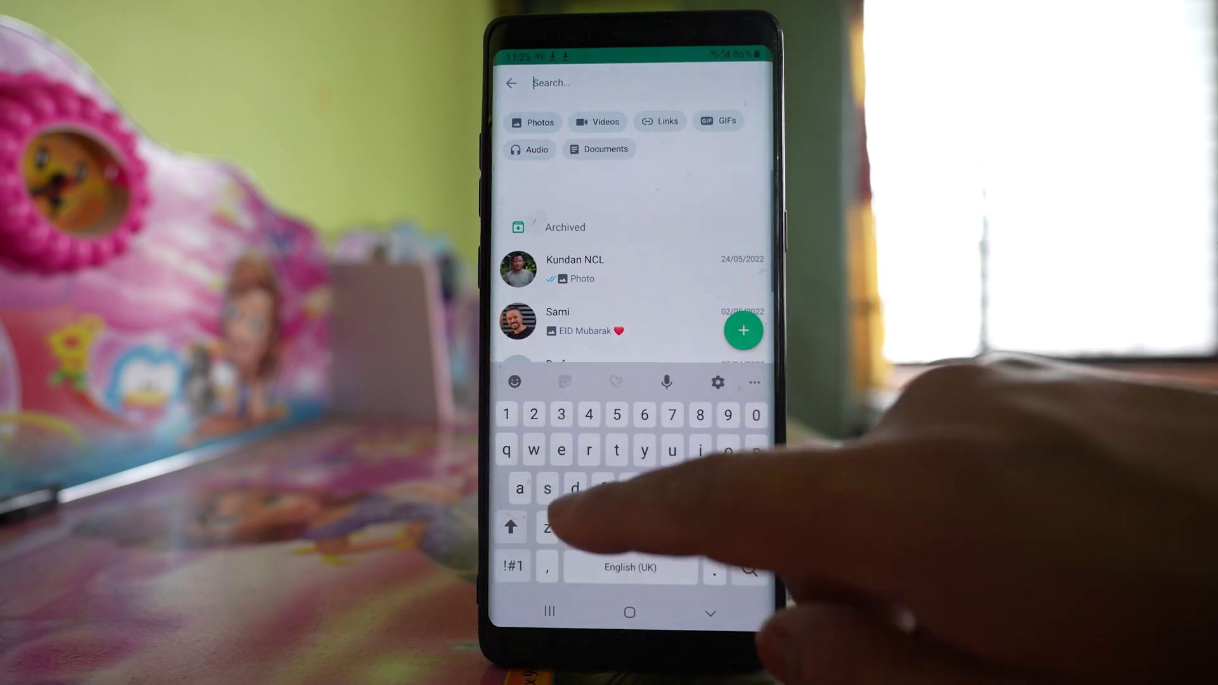
{"action": "type", "text": "deo"}
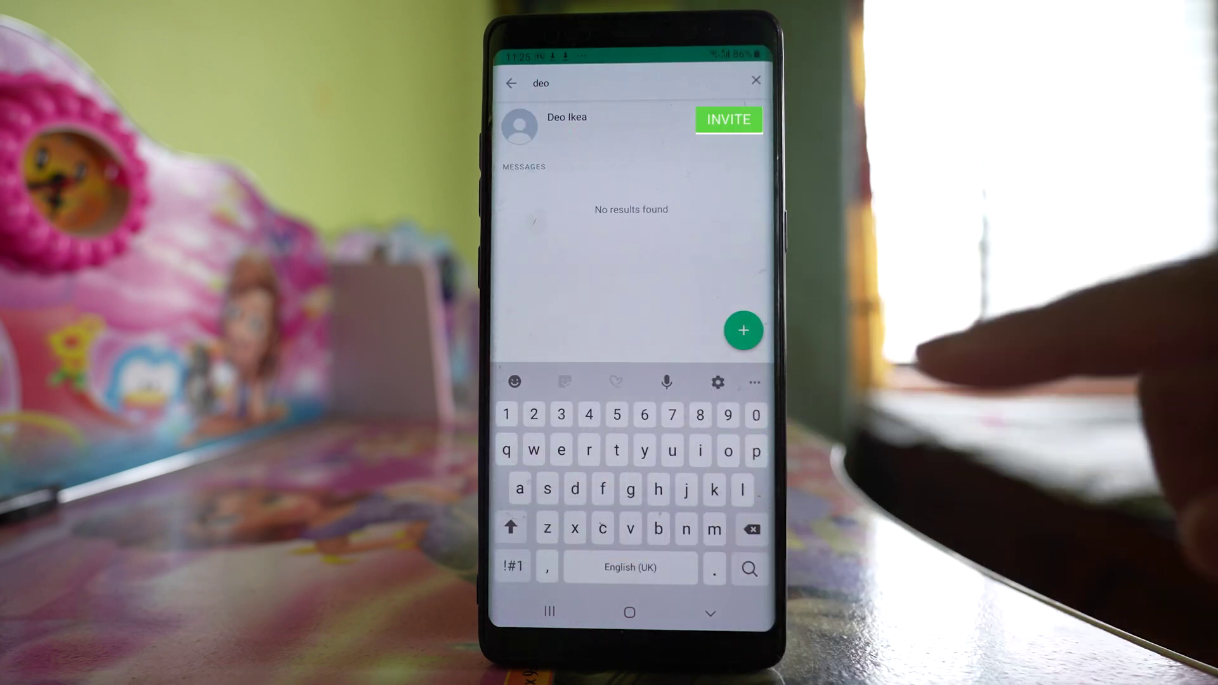